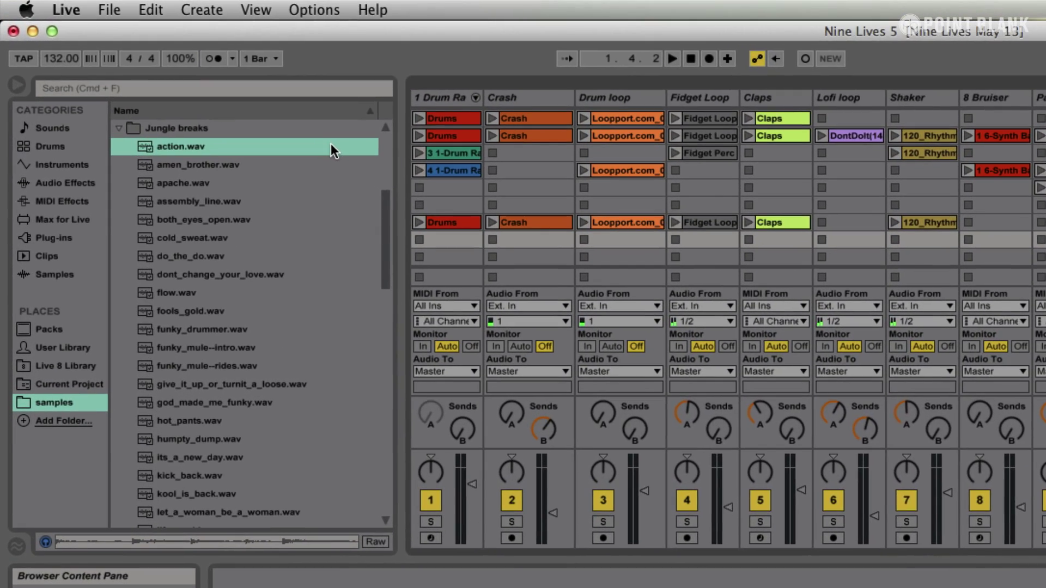
Step: Preview the action.wav breakbeat from the Jungle breaks folder and launch scene 10
left_click(329, 145)
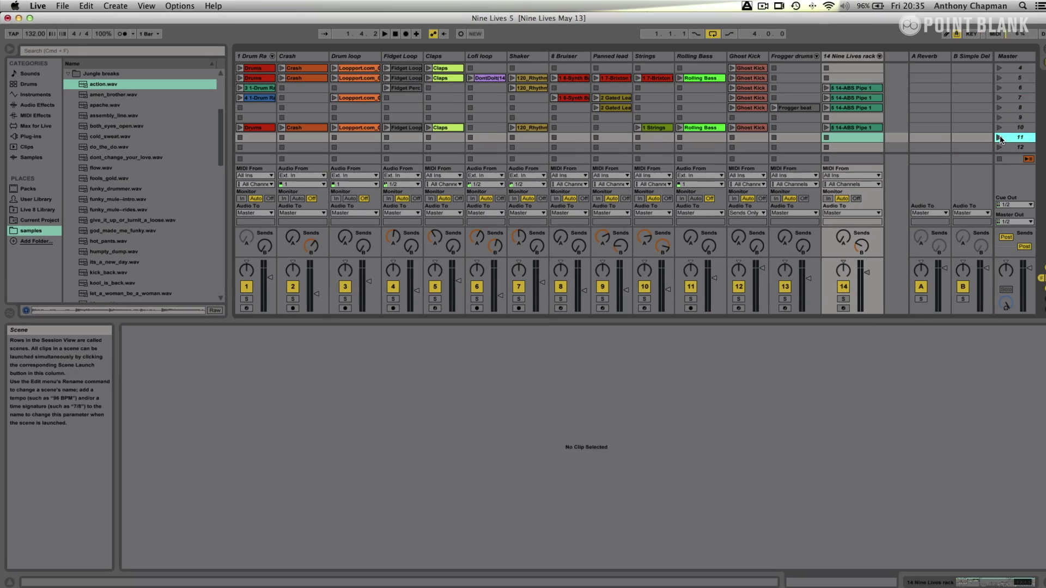
left_click(989, 136)
left_click(989, 126)
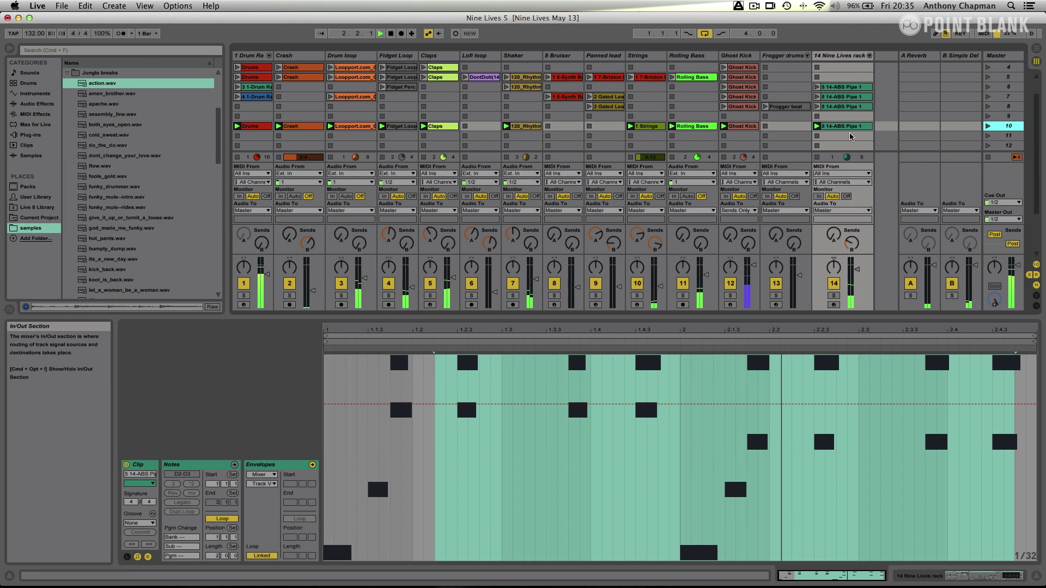
left_click(118, 85)
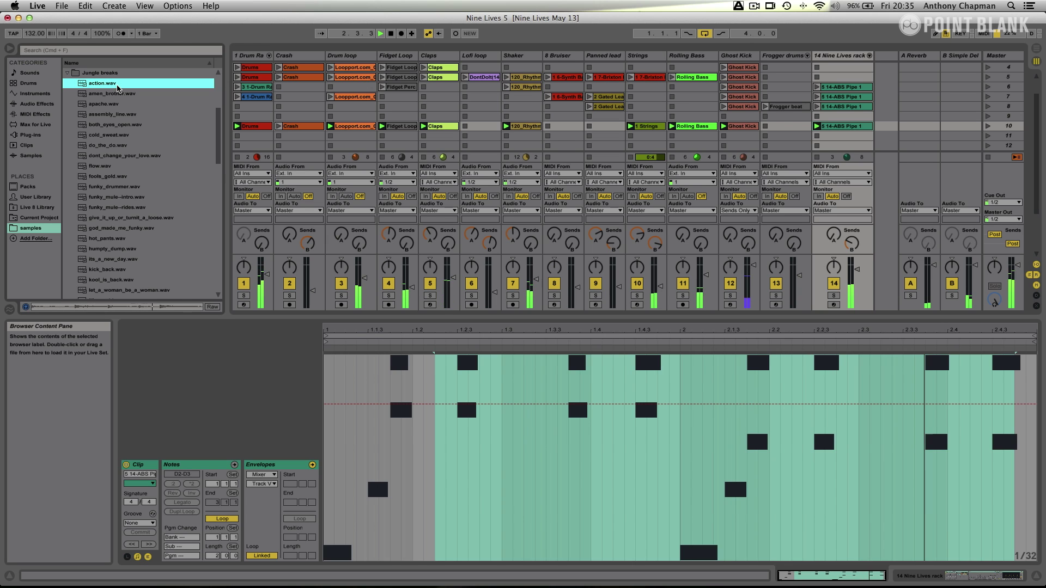
Step: Drop action.wav onto a new audio track 15, play the clip, then stop back at 1.1.1
left_click_drag(118, 85, 886, 131)
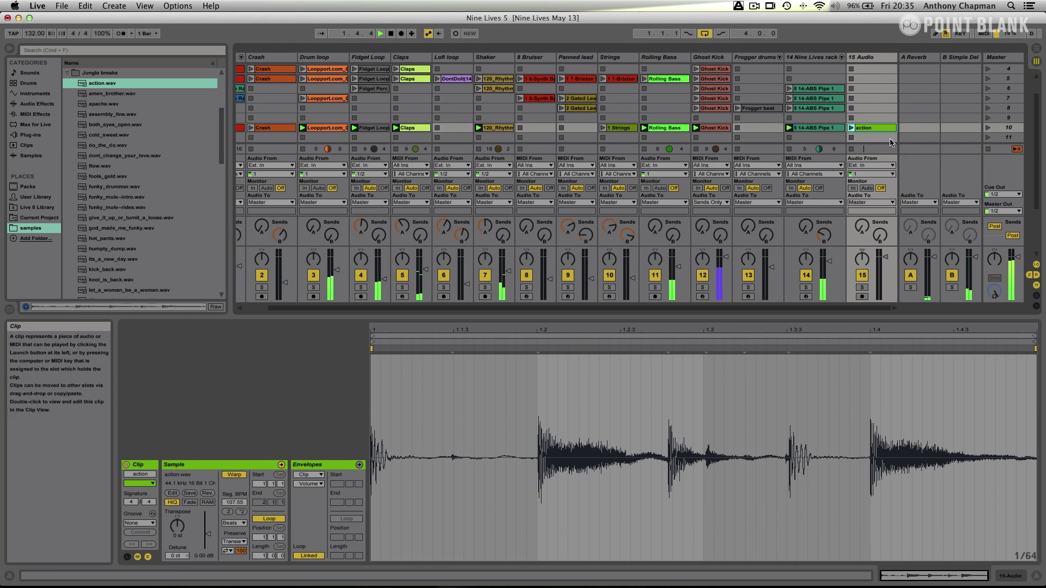
left_click(851, 128)
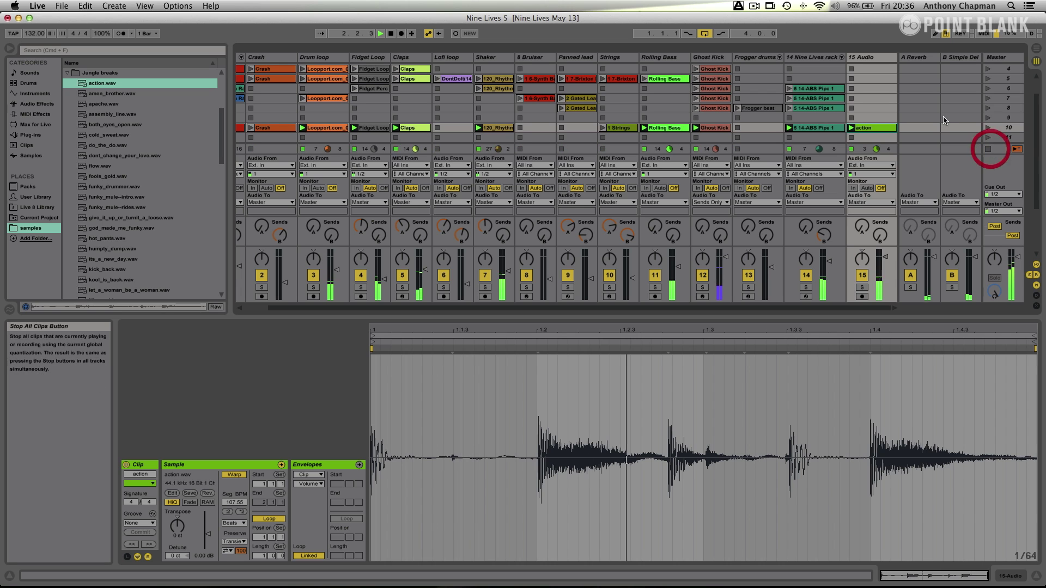
left_click(392, 34)
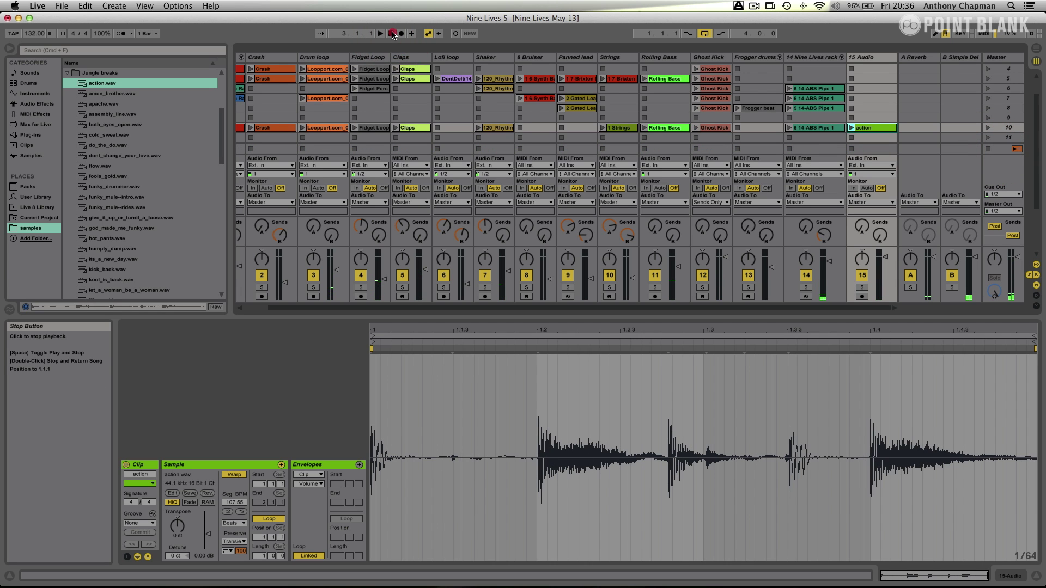
left_click(392, 34)
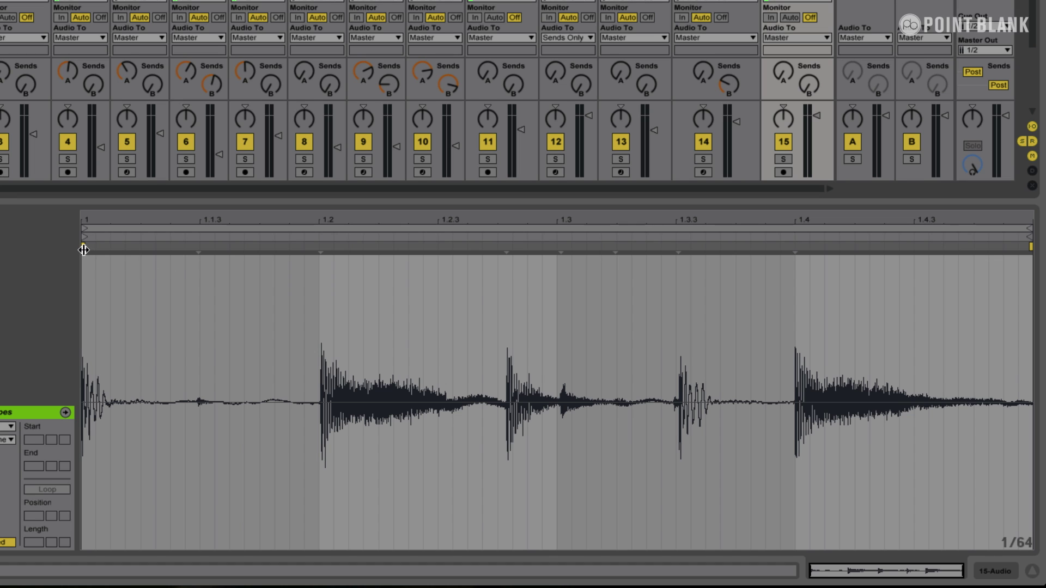
Step: Pin a warp marker at beat 1.2 of the action waveform and select most of the waveform
mouse_move(83, 249)
left_mouse_down()
mouse_move(565, 294)
mouse_move(7, 299)
mouse_move(135, 296)
mouse_move(486, 334)
mouse_move(476, 329)
left_mouse_up()
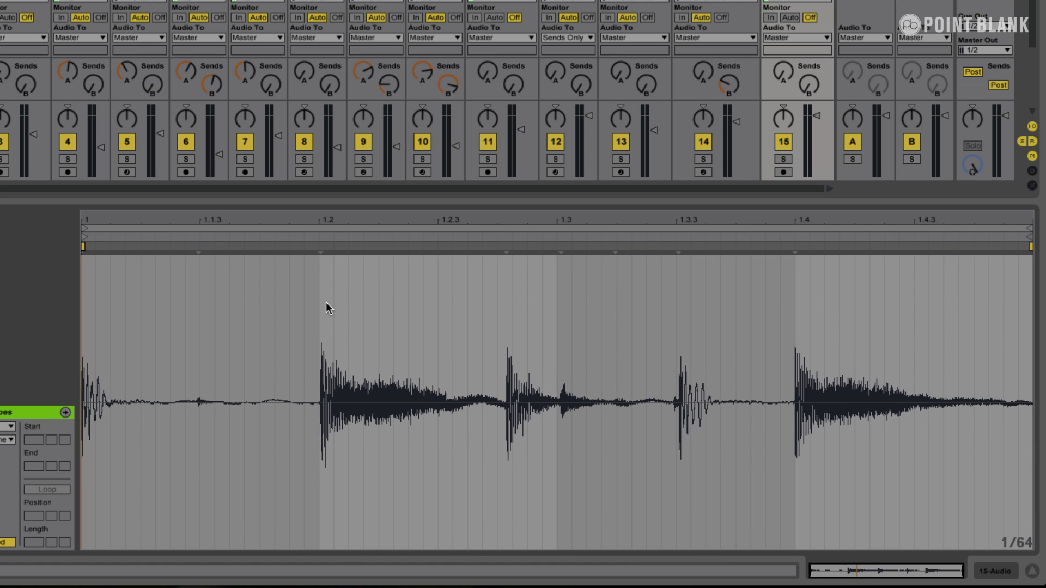
double_click(323, 249)
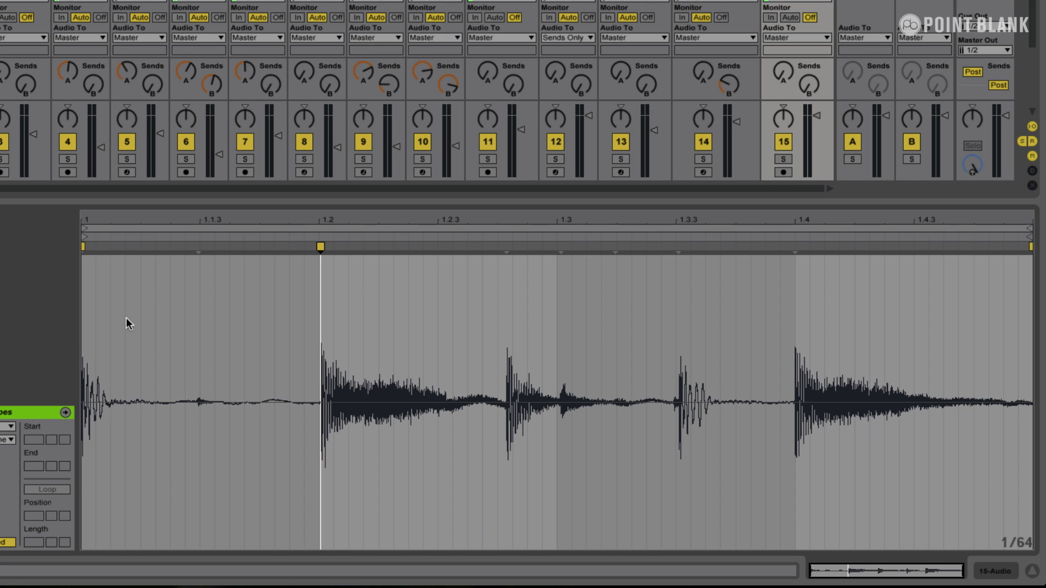
left_click_drag(126, 318, 845, 363)
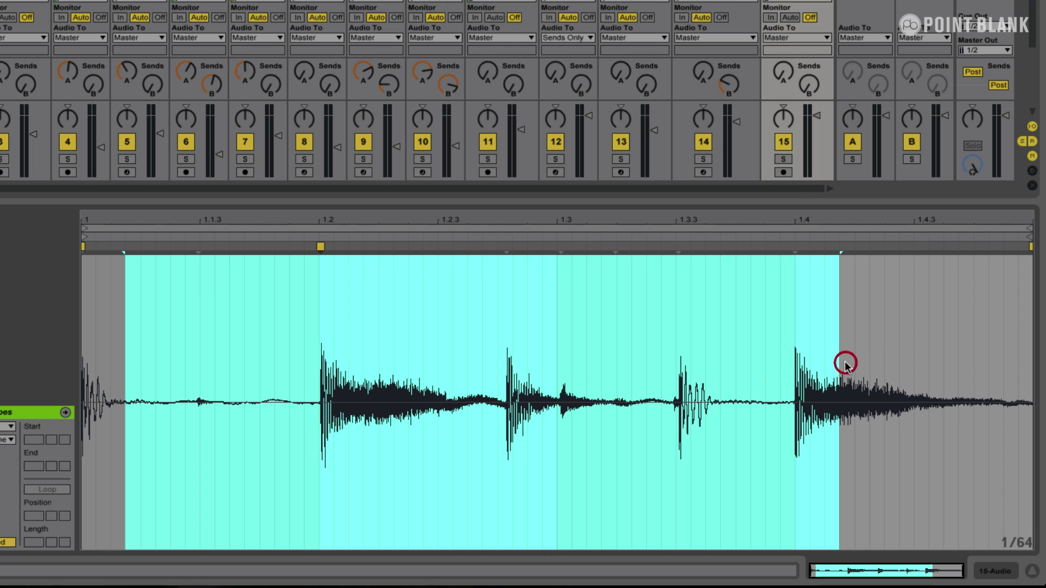
Step: Warp From Here to mark every hit, reset the start point, and set Fixed Grid to 1/16
right_click(594, 366)
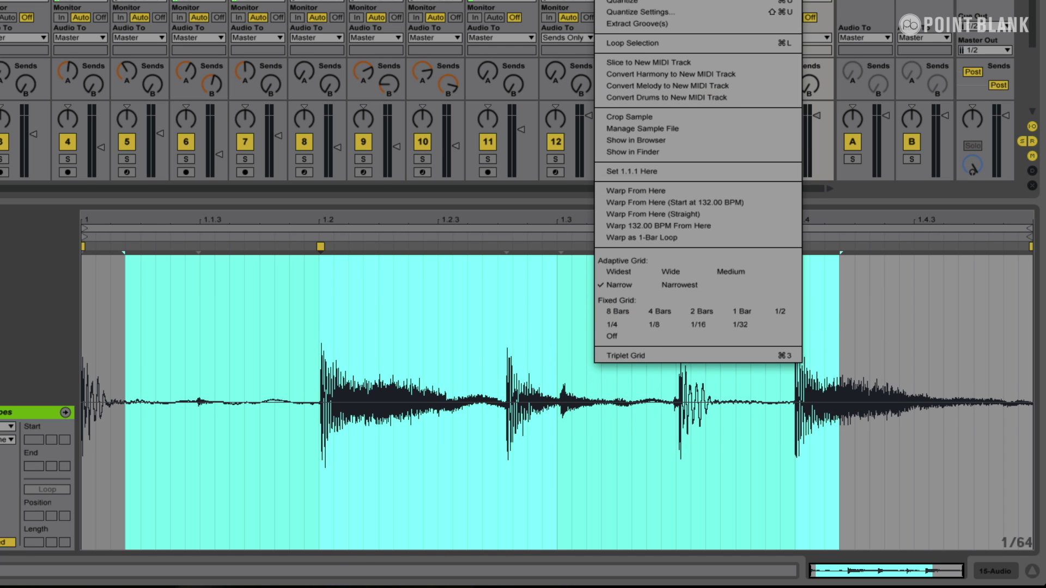
left_click(636, 190)
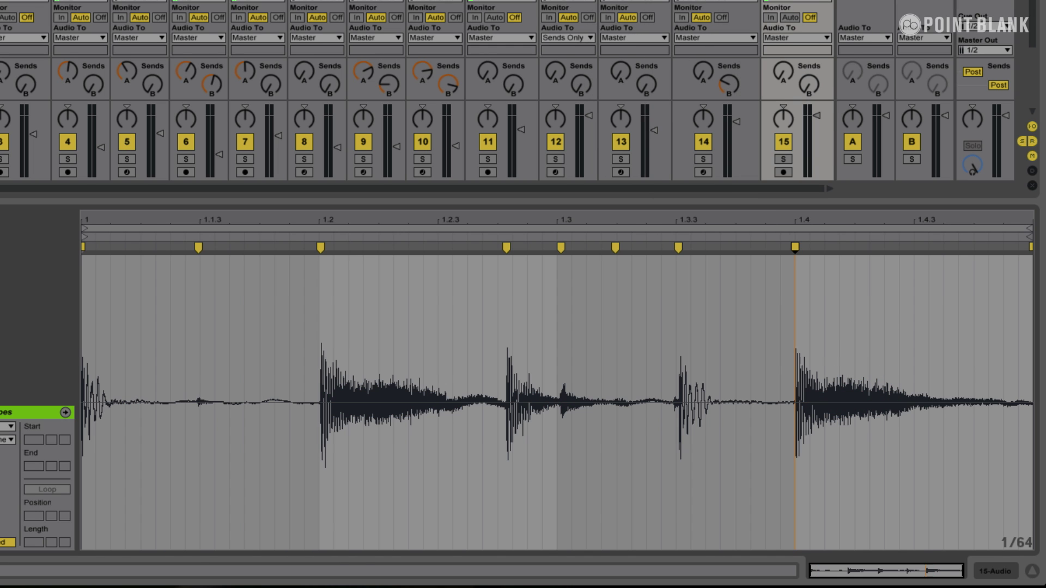
left_click(231, 342)
left_click(169, 285)
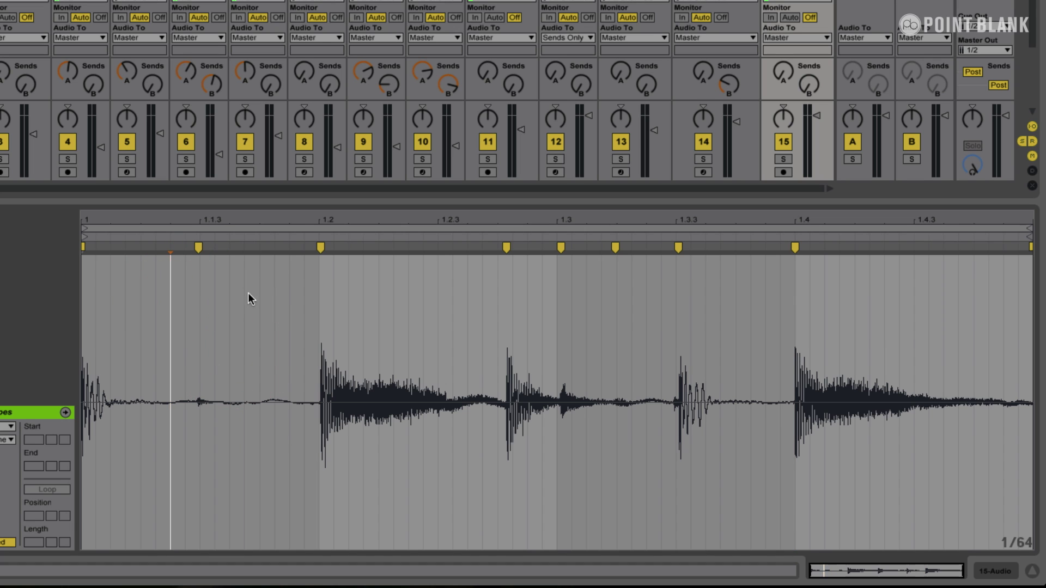
right_click(283, 413)
left_click(387, 373)
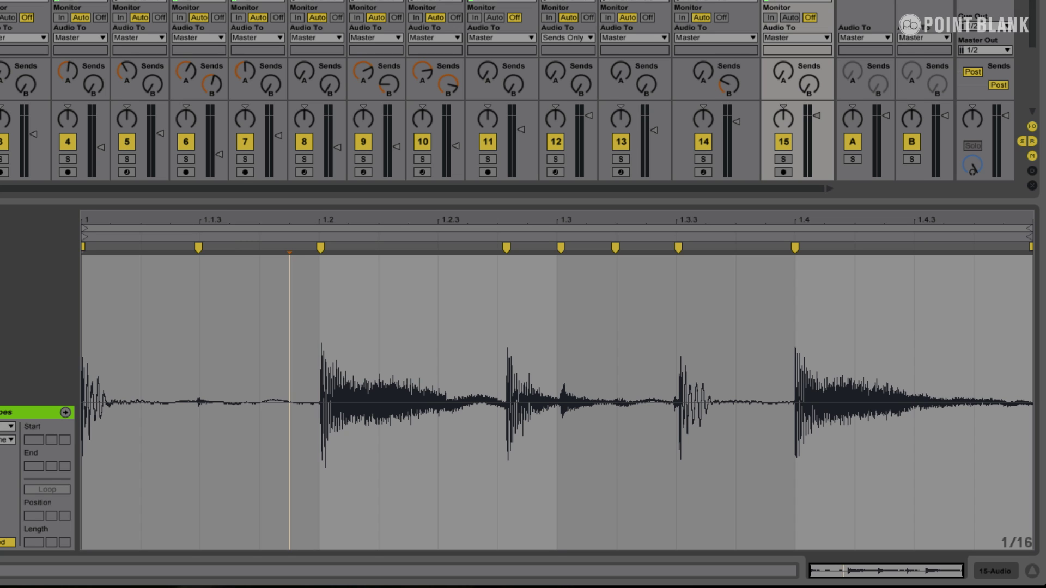
Step: Play the clip and drag its hits onto 1/16 gridlines at 1.2, 1.2.3, 1.3 and 1.4
key("space")
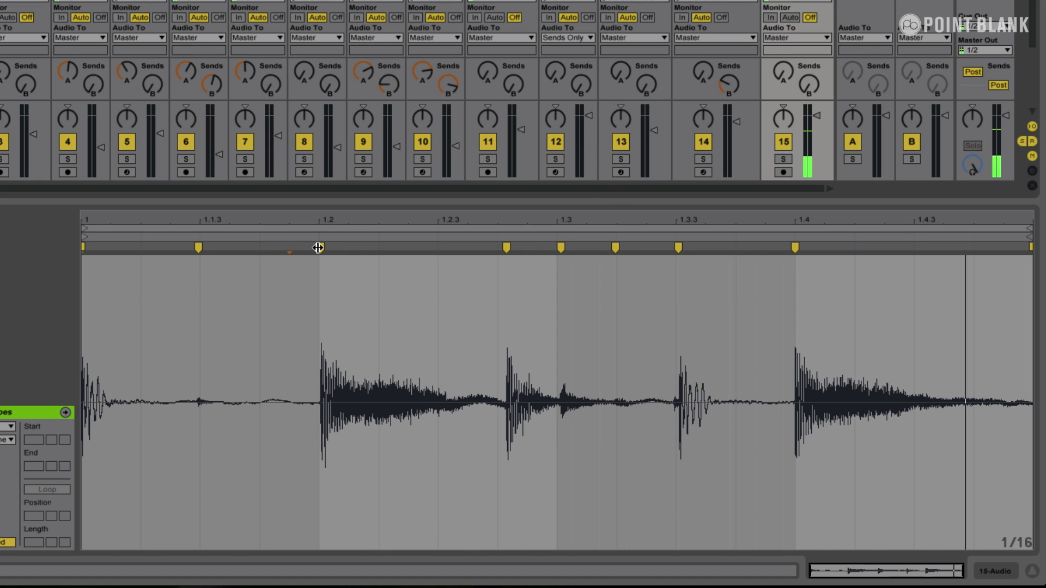
left_click_drag(318, 248, 283, 262)
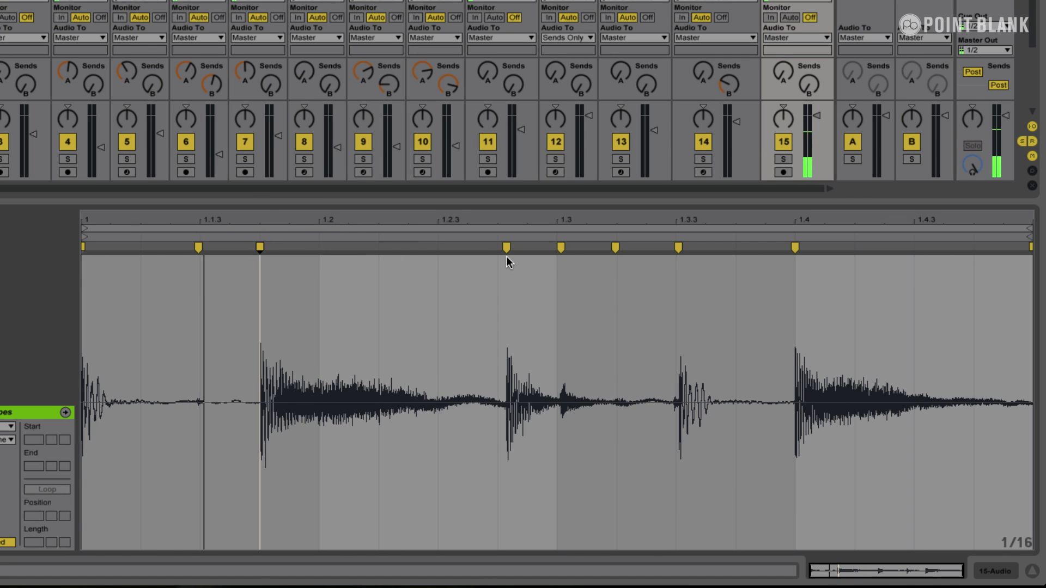
left_click_drag(506, 260, 444, 262)
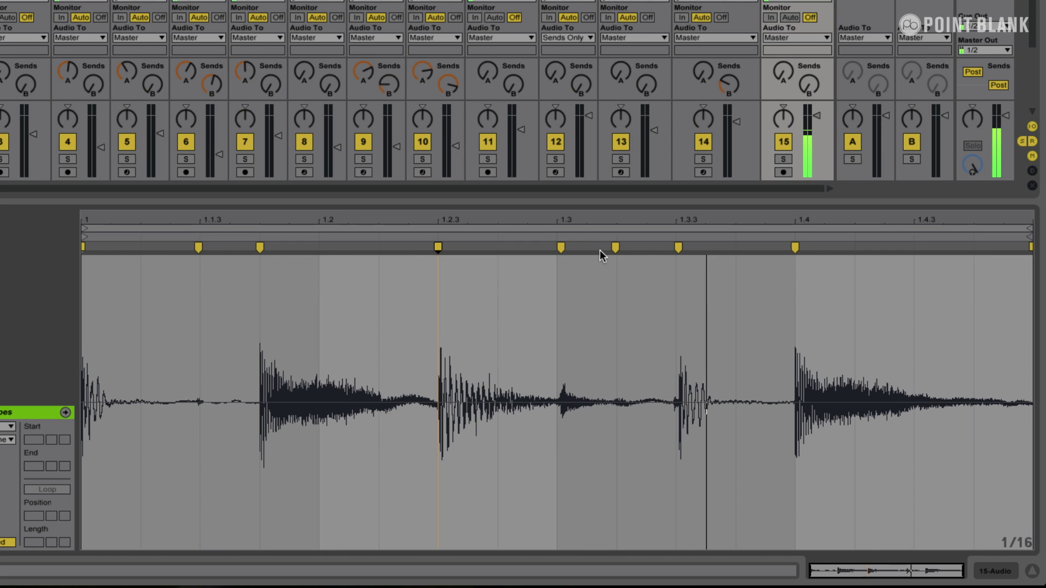
left_click_drag(560, 248, 516, 257)
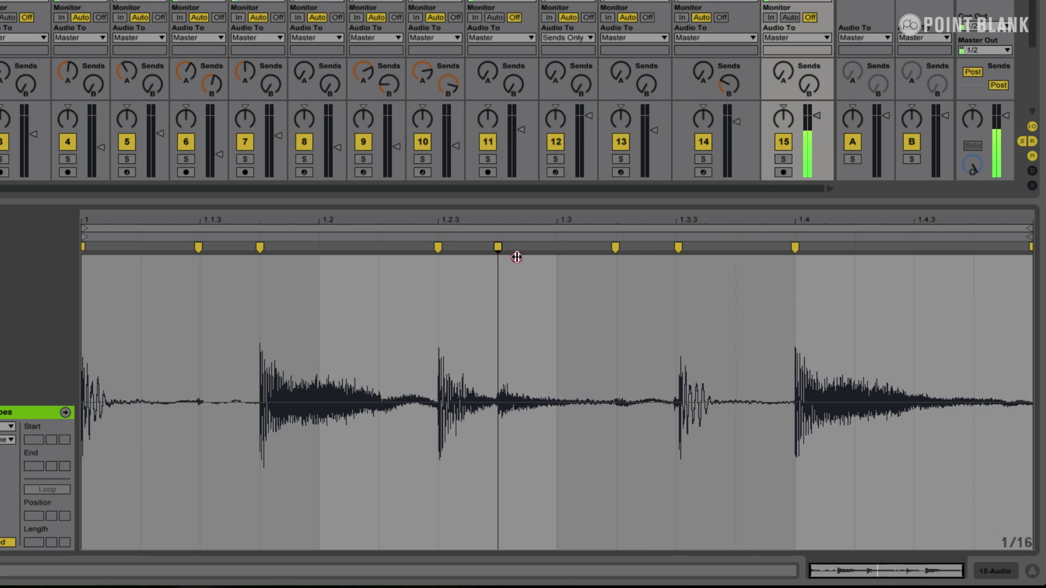
left_click_drag(616, 248, 560, 262)
left_click_drag(678, 248, 565, 266)
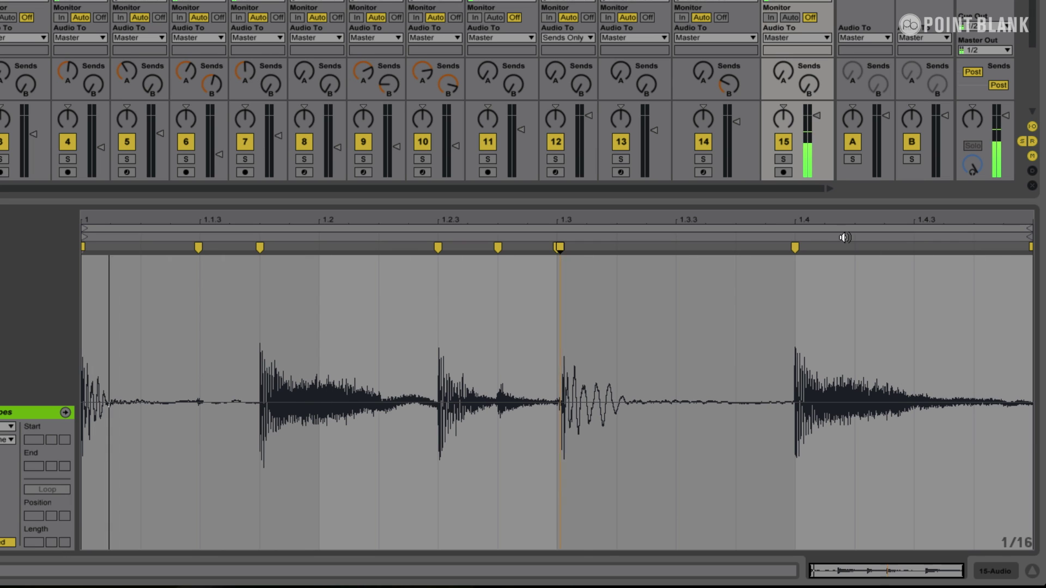
left_click(795, 248)
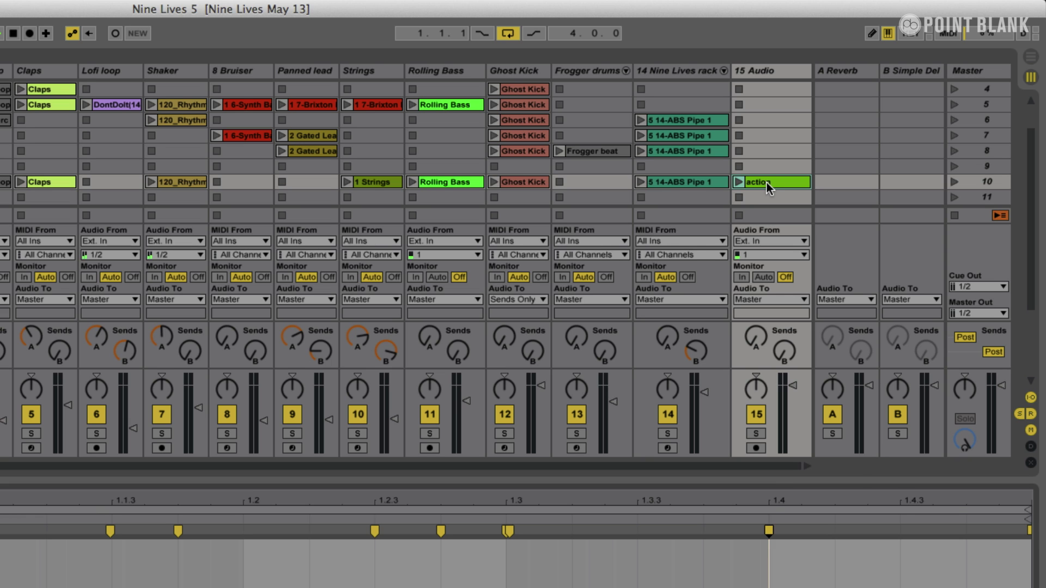
Step: Freeze track 15 Audio from the action clip's menu, confirming the stop-audio prompt
right_click(767, 182)
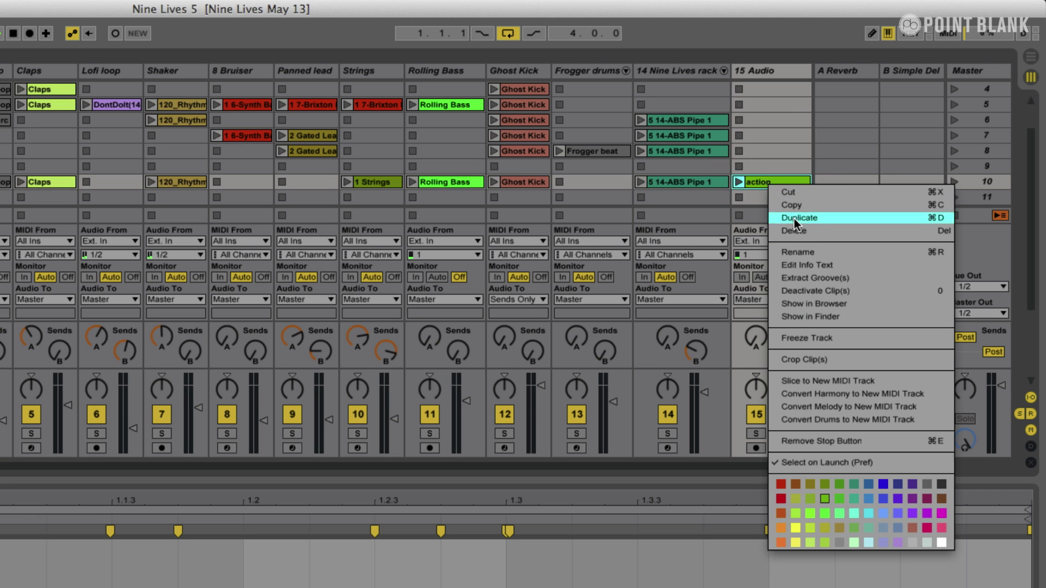
left_click(793, 337)
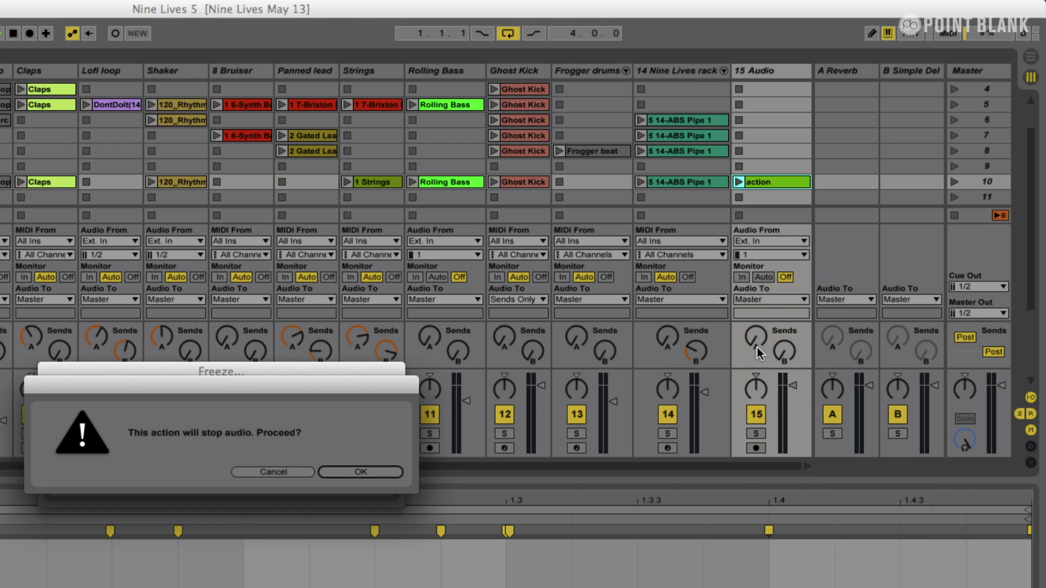
left_click(377, 475)
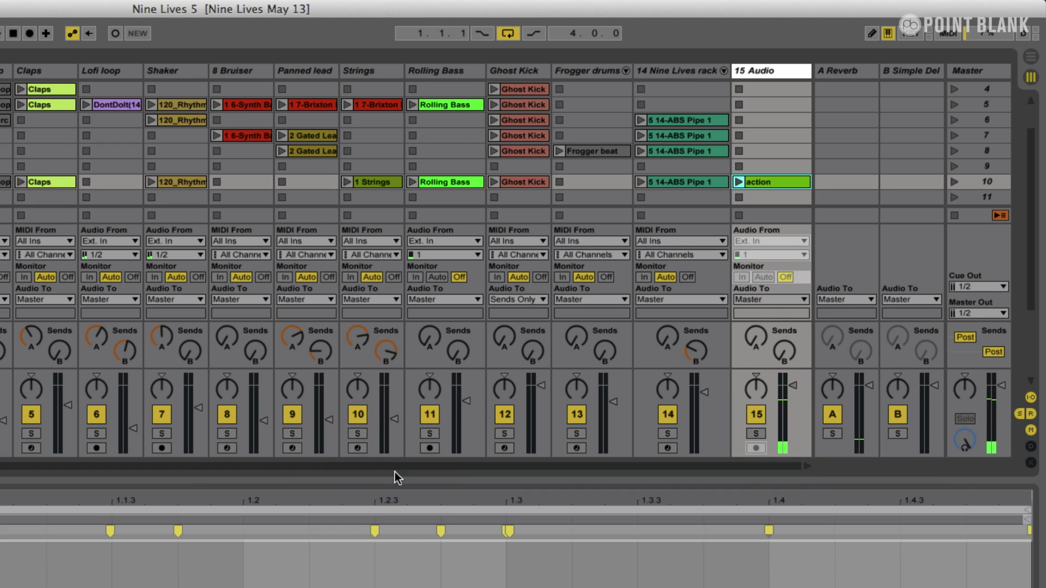
Step: Flatten the frozen track 15 into plain audio and play back the warped breakbeat
right_click(794, 181)
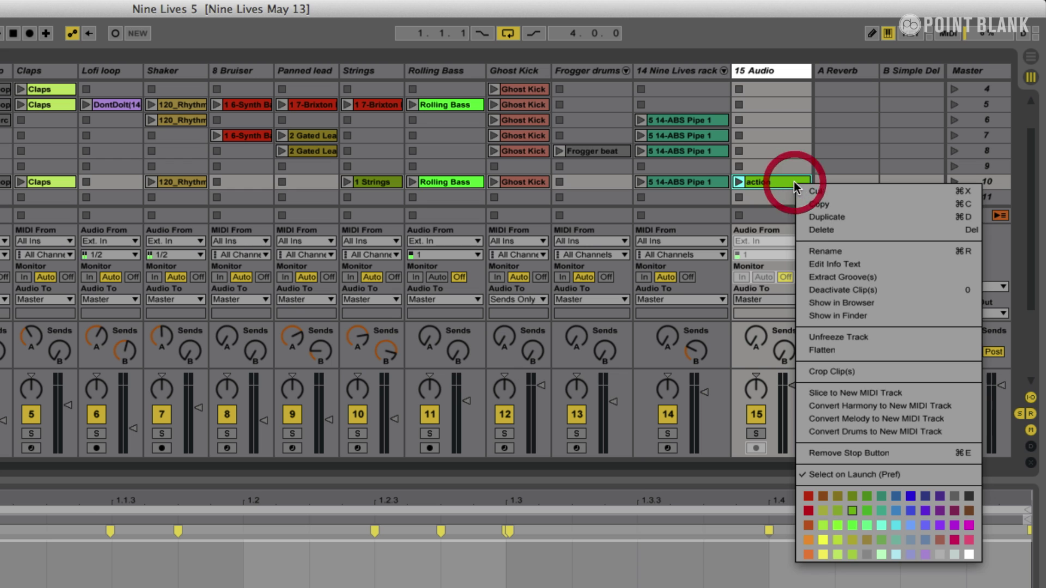
left_click(828, 350)
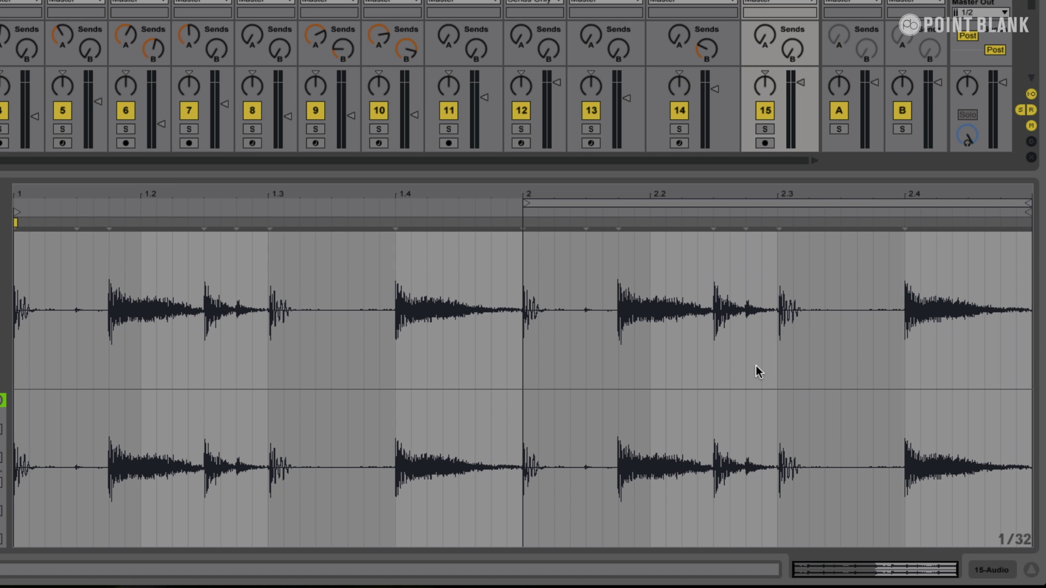
key("space")
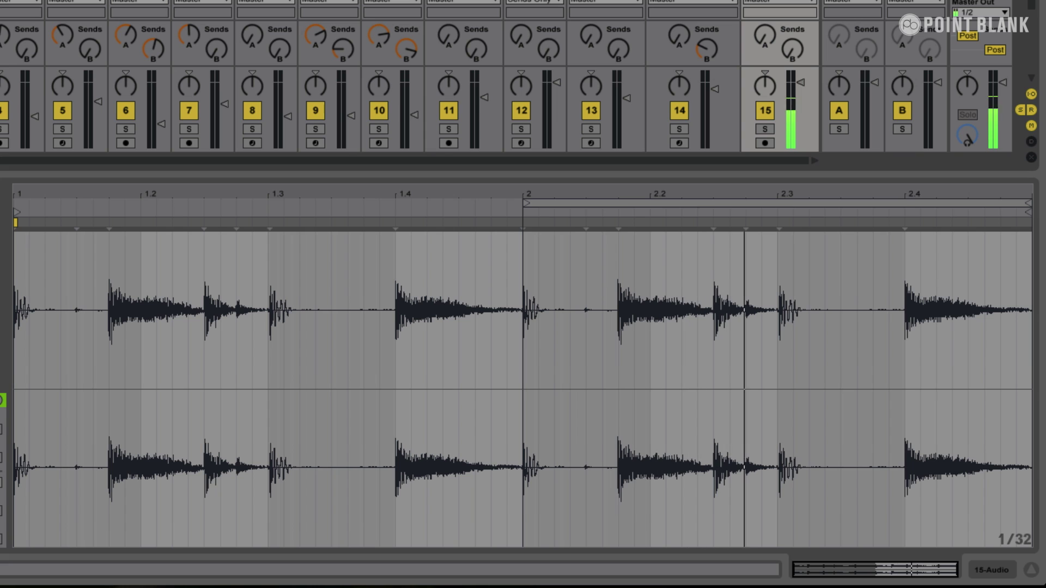
scroll(409, 109, "left", 2)
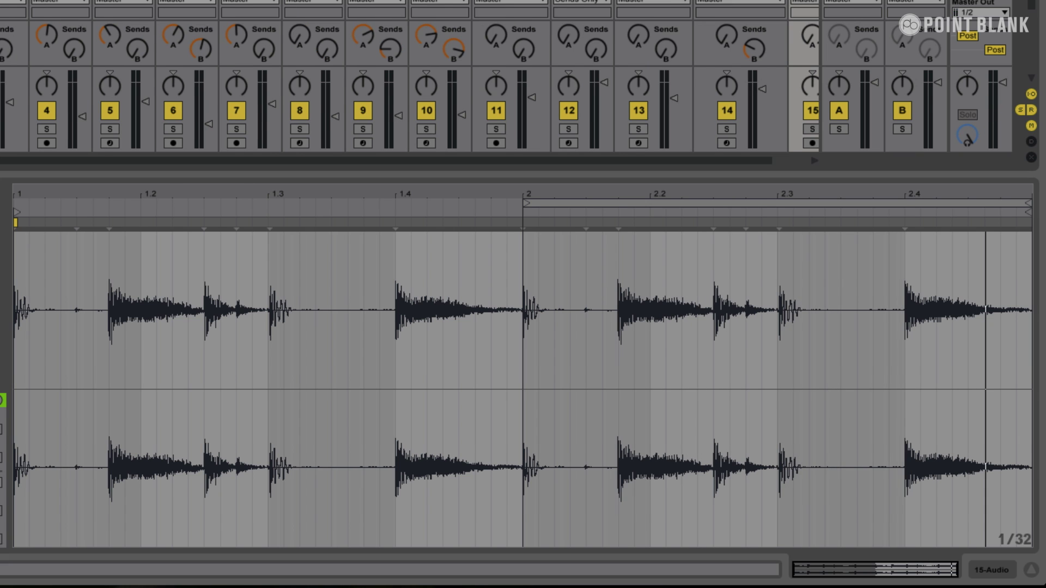
scroll(408, 109, "right", 2)
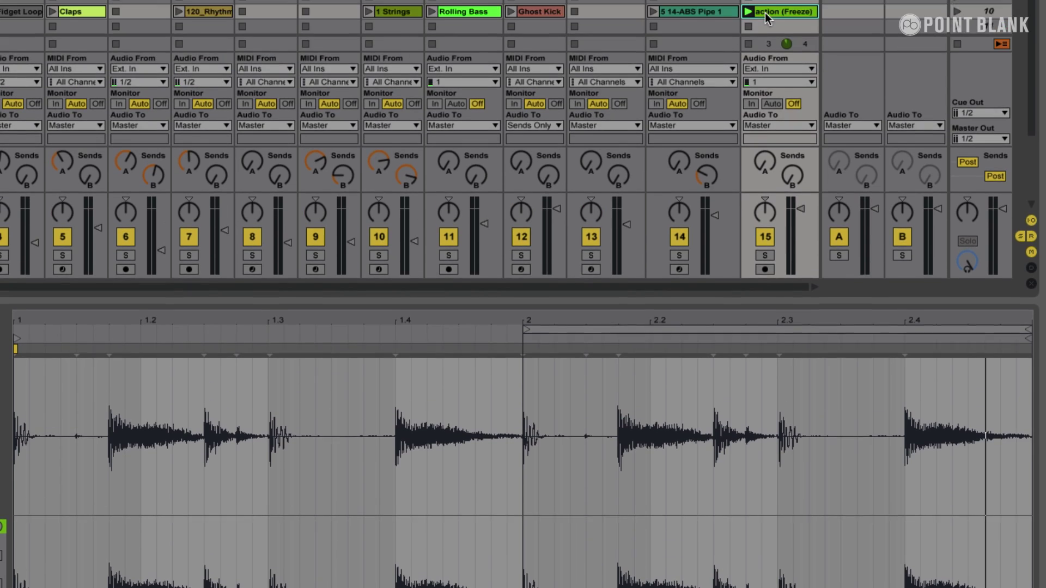
Step: Slice the action (Freeze) clip to a new MIDI track by Transient with the Built-in preset, making 14 slices
right_click(765, 103)
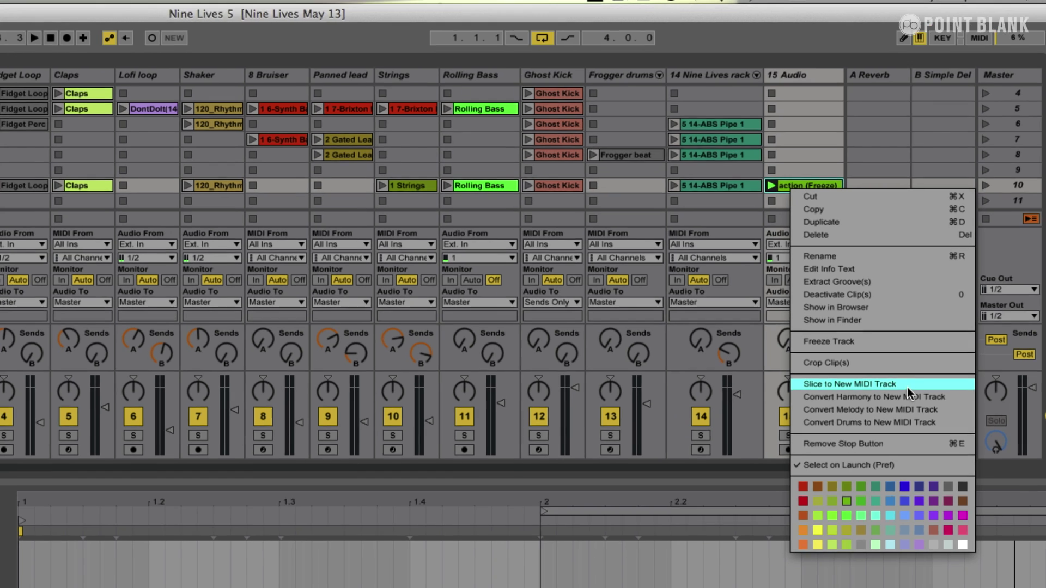
left_click(881, 390)
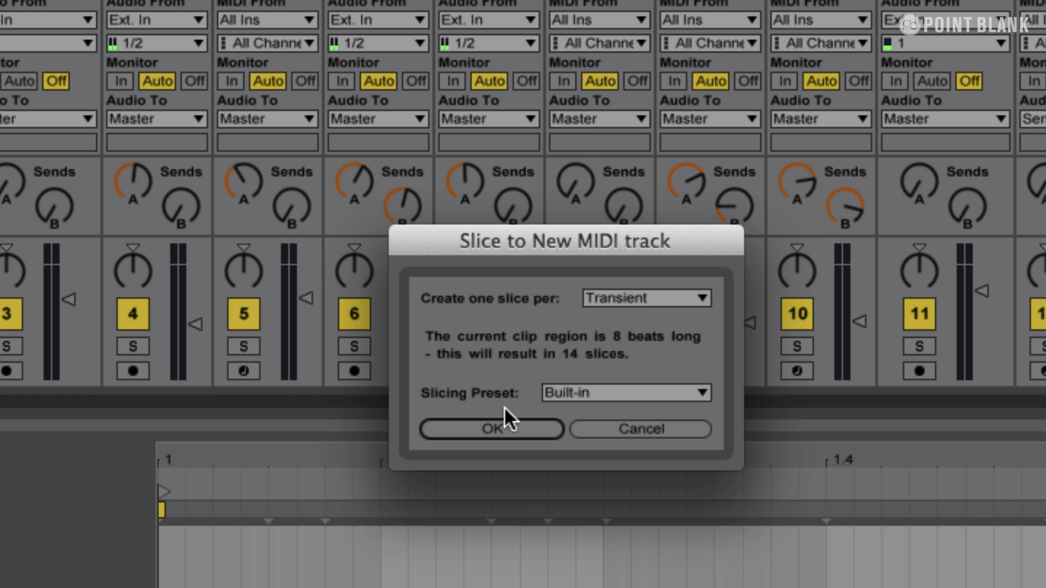
left_click(454, 426)
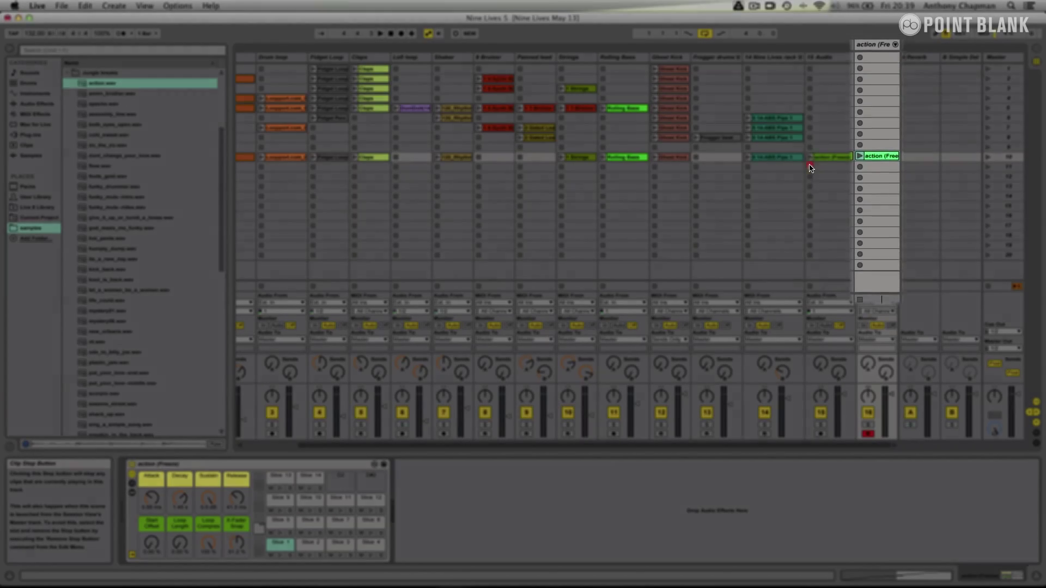
Step: Launch and open the sliced clip on track 16, then select and crop its second bar
left_click(819, 161)
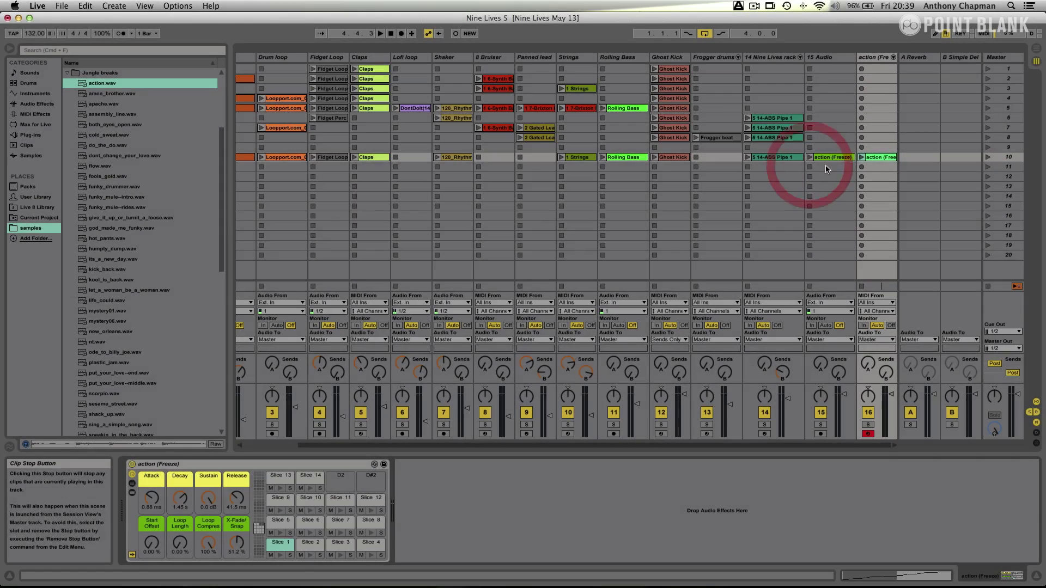
left_click(862, 158)
left_click(877, 157)
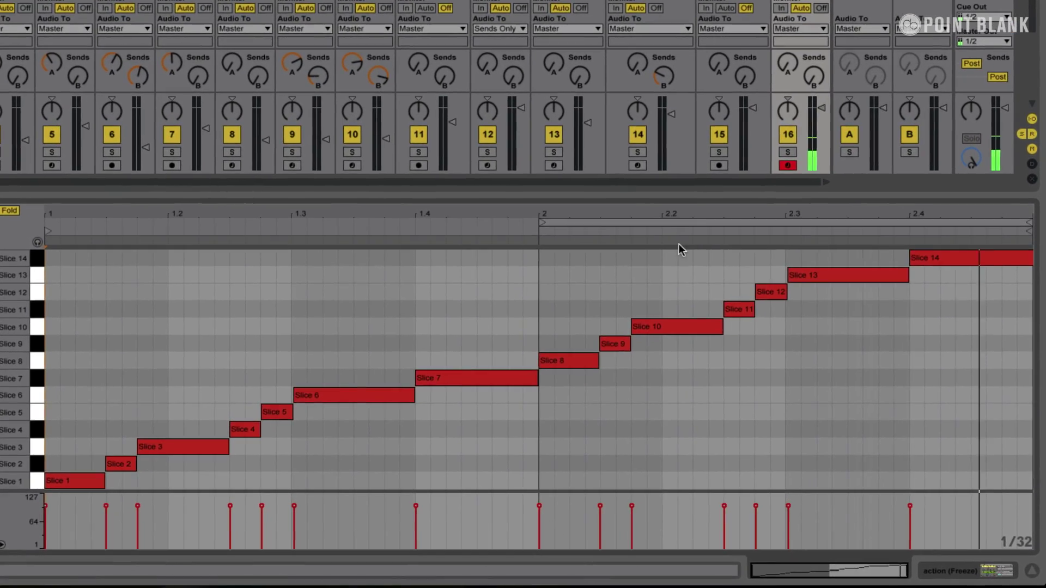
left_click(739, 276)
right_click(667, 282)
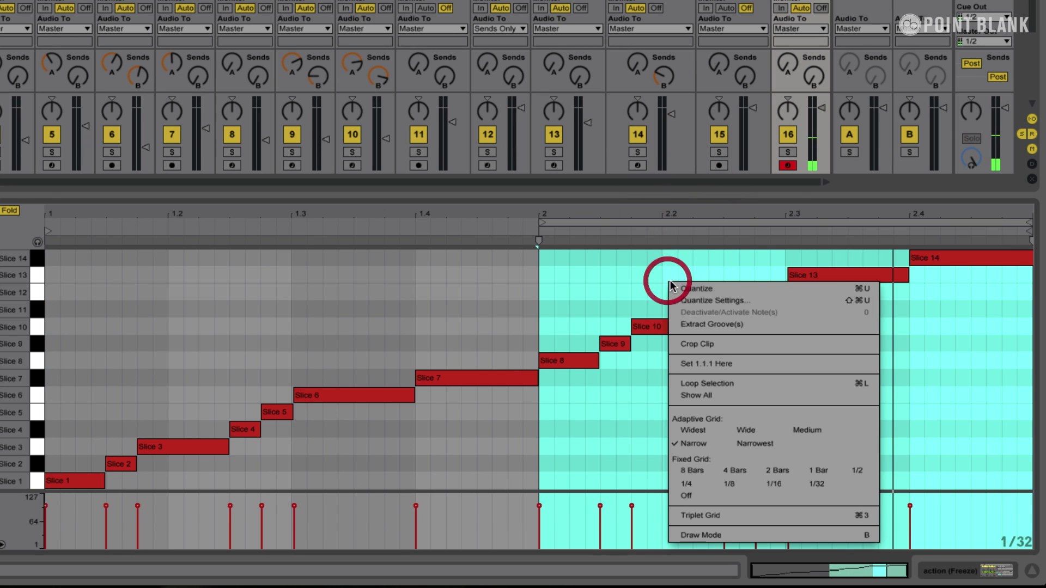
left_click(719, 344)
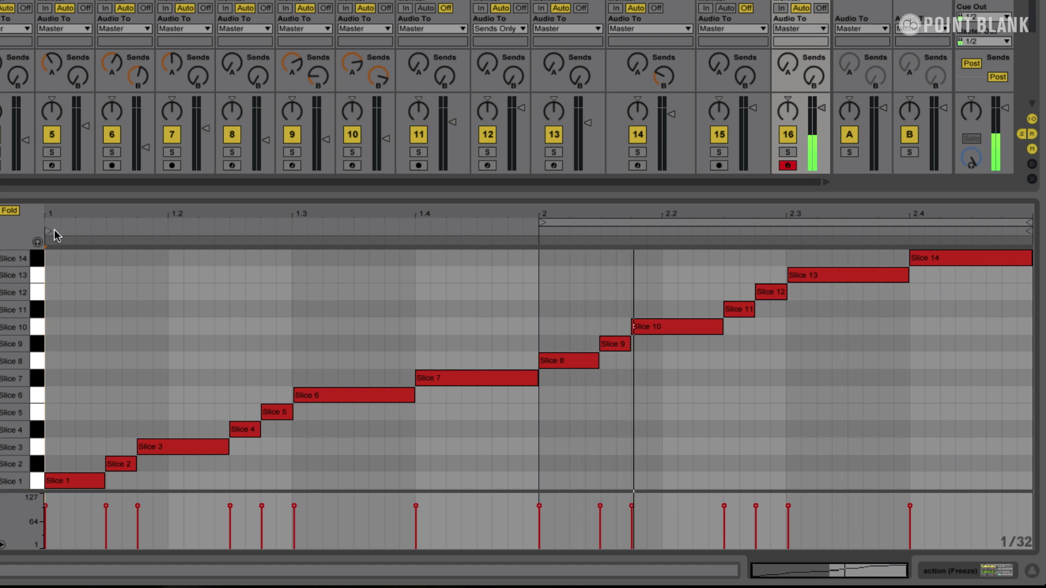
Step: Move the clip start to bar 2 and crop so the clip begins at Slice 8
left_click_drag(47, 231, 540, 243)
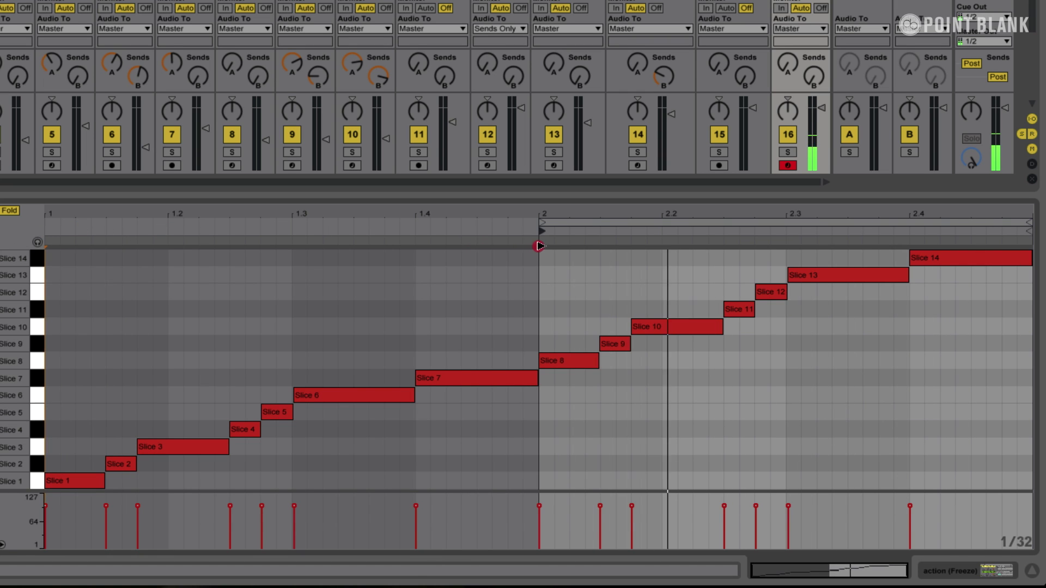
right_click(599, 278)
left_click(654, 341)
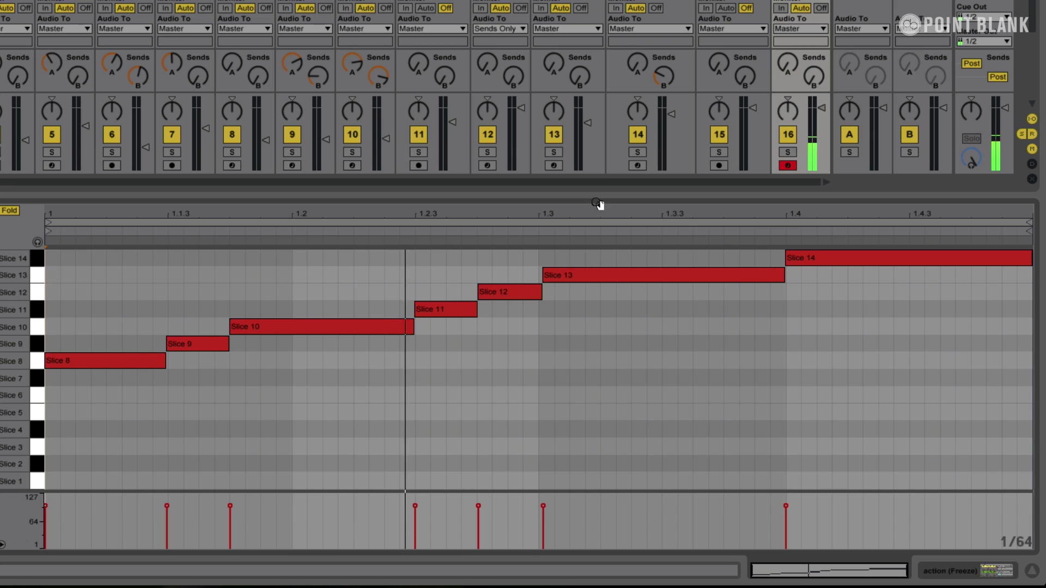
left_click(443, 306)
left_click(235, 388)
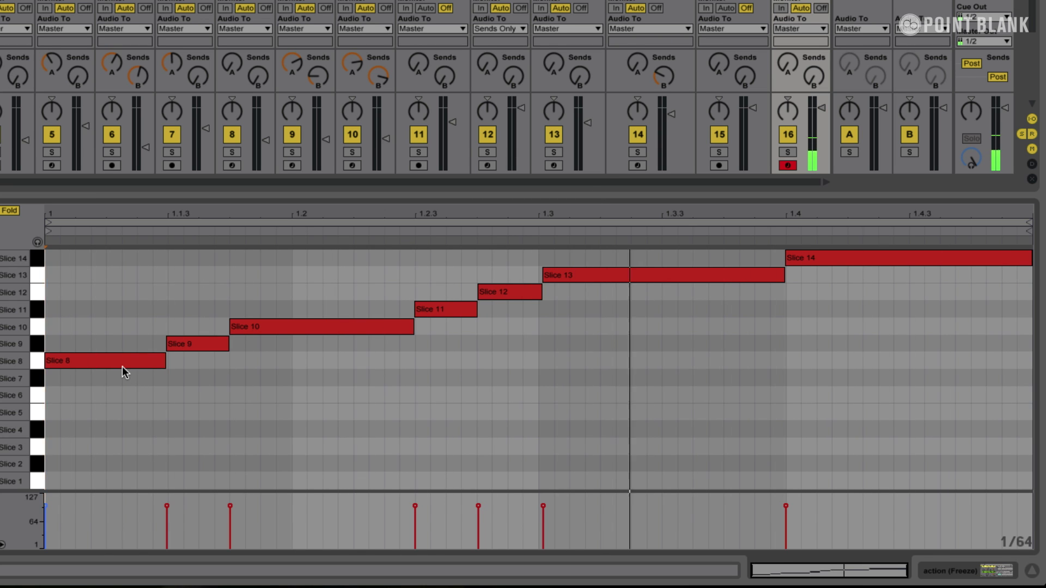
Step: Copy Slice 8 to beat 1.2, shift Slice 13 to 1.3, add a later Slice 10, move Slice 14 later
left_click(67, 360)
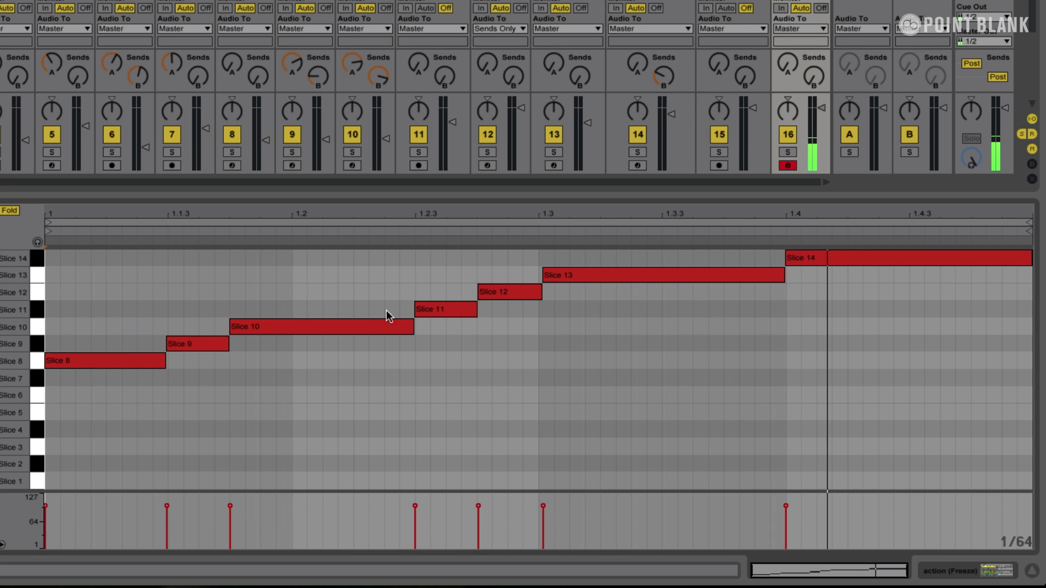
left_click(125, 364)
left_click_drag(124, 361, 857, 361)
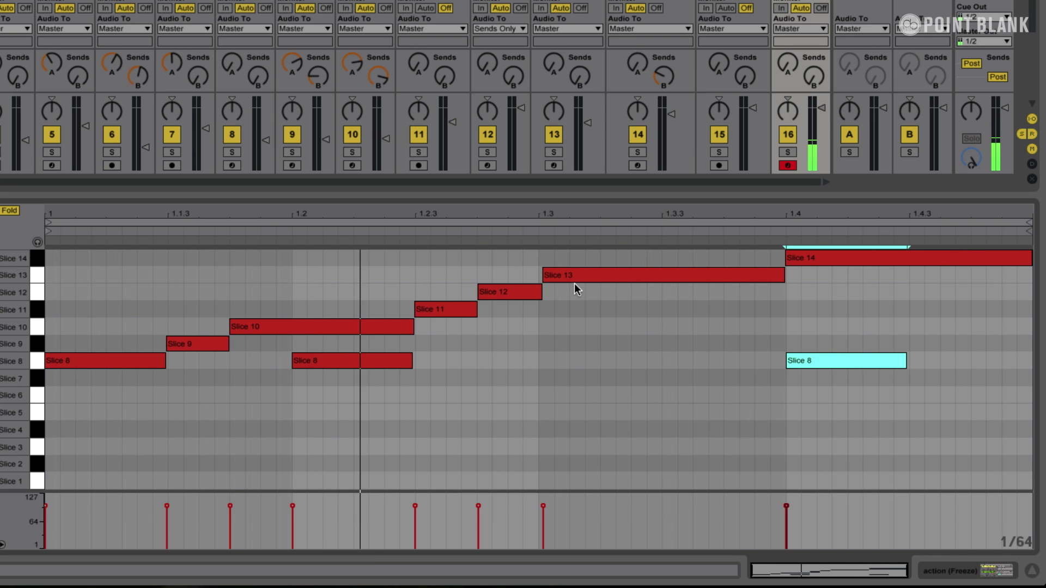
mouse_move(578, 276)
left_mouse_down()
mouse_move(563, 276)
mouse_move(573, 276)
left_mouse_up()
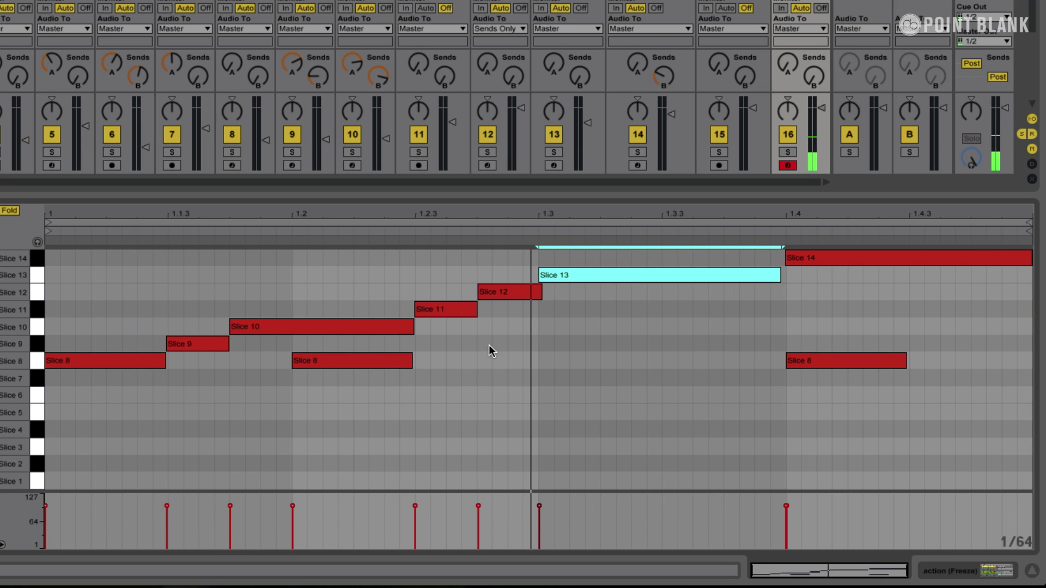
left_click(205, 343)
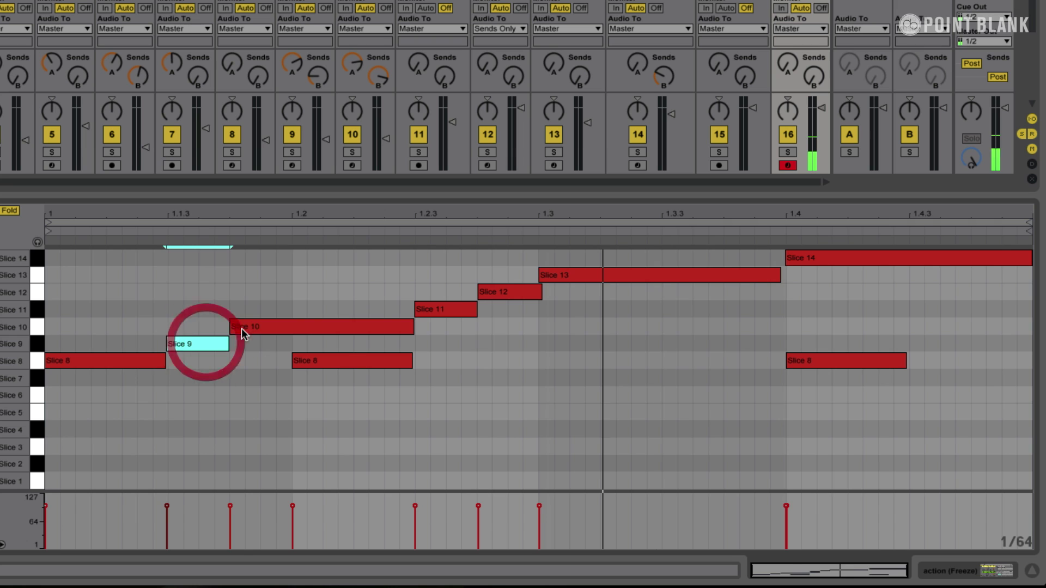
left_click_drag(243, 330, 736, 327)
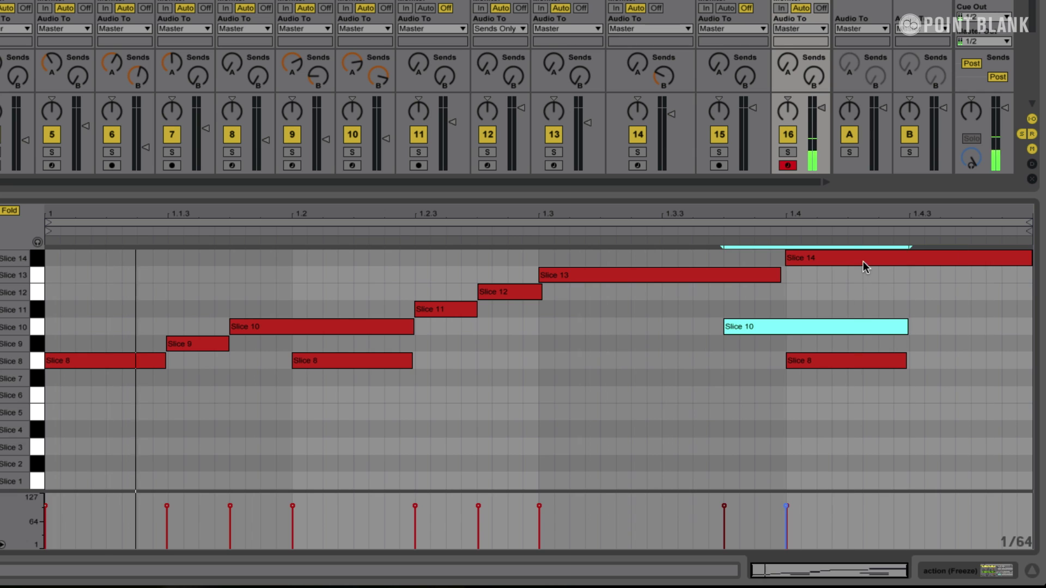
left_click_drag(899, 258, 989, 262)
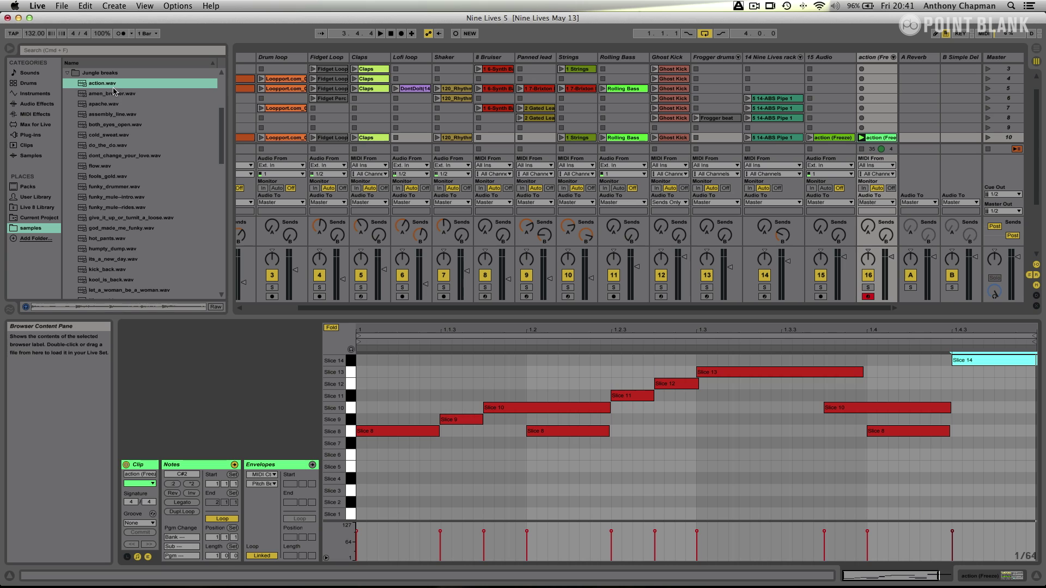
Step: Preview the original action.wav breakbeat, then play the rearranged action (Freeze) clip on track 16
left_click(113, 86)
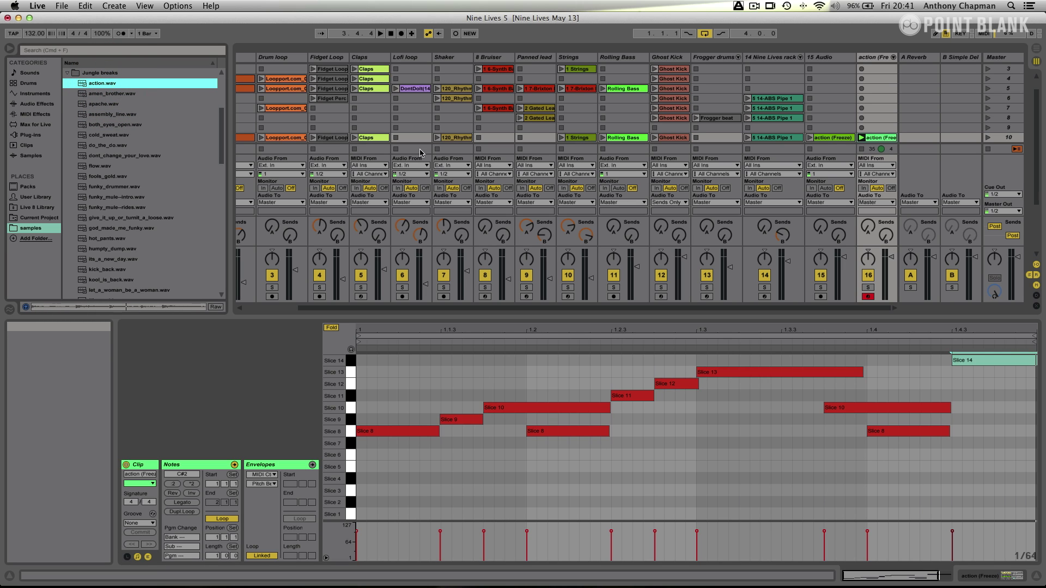
left_click(862, 137)
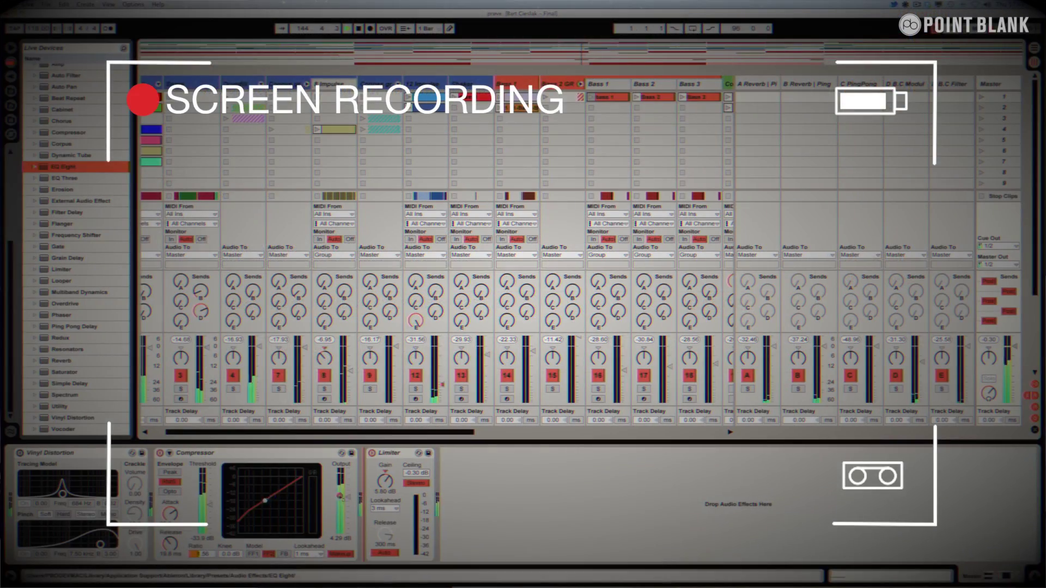
Step: Insert EQ Eight between Compressor and Limiter and cut band 2 about 3 dB near 214 Hz
left_click_drag(349, 494, 411, 493)
left_click_drag(515, 501, 488, 509)
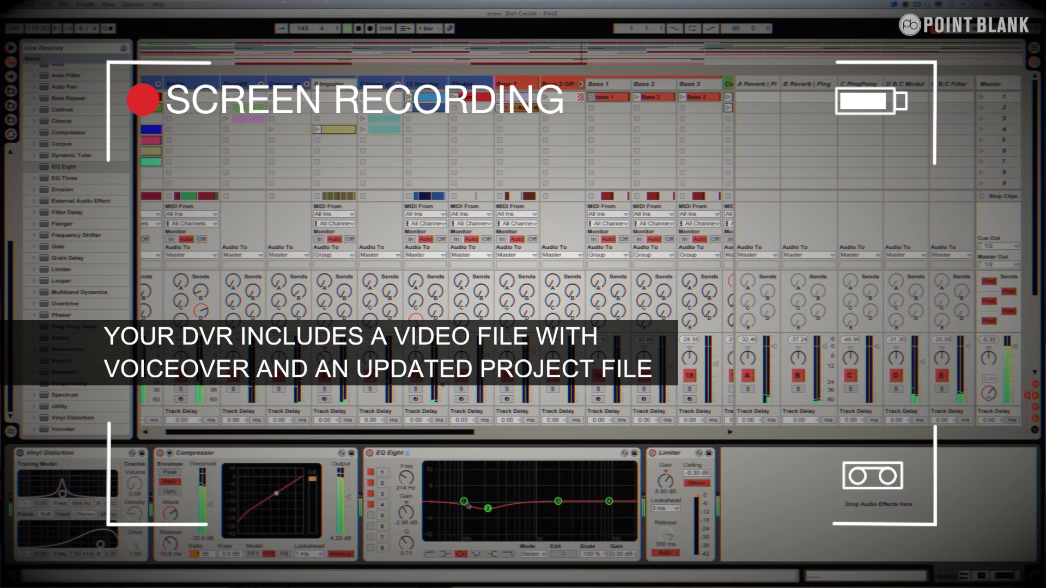